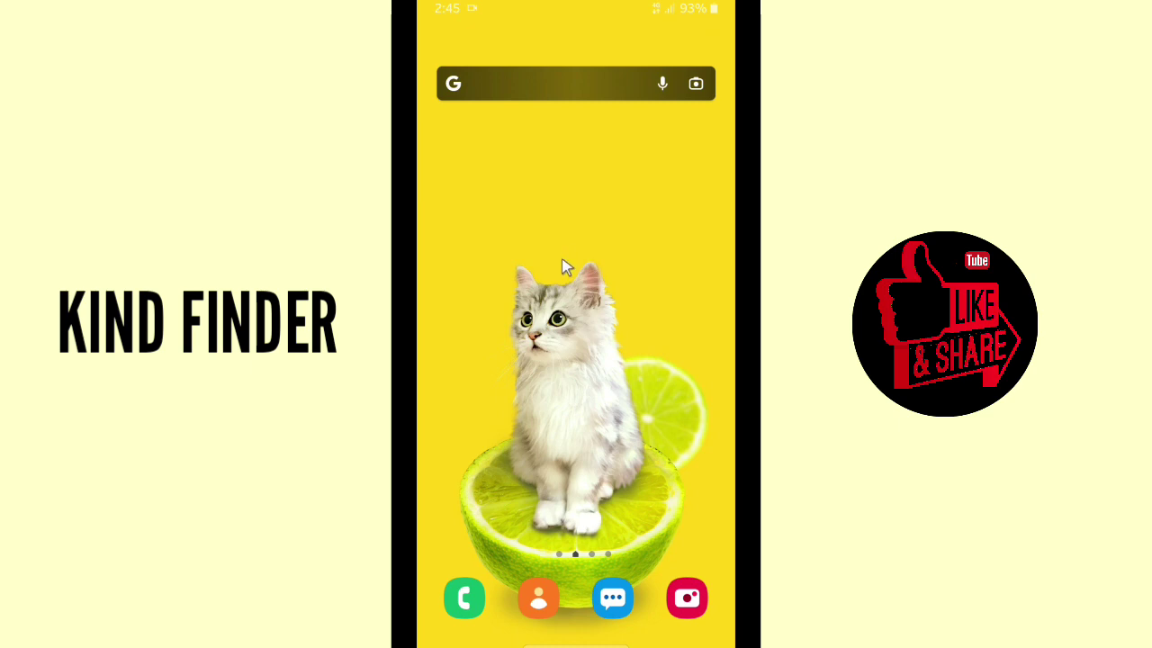
Step: Swipe up on the home screen to show the app grid with Telegram, WhatsApp and Settings
drag(563, 265, 663, 49)
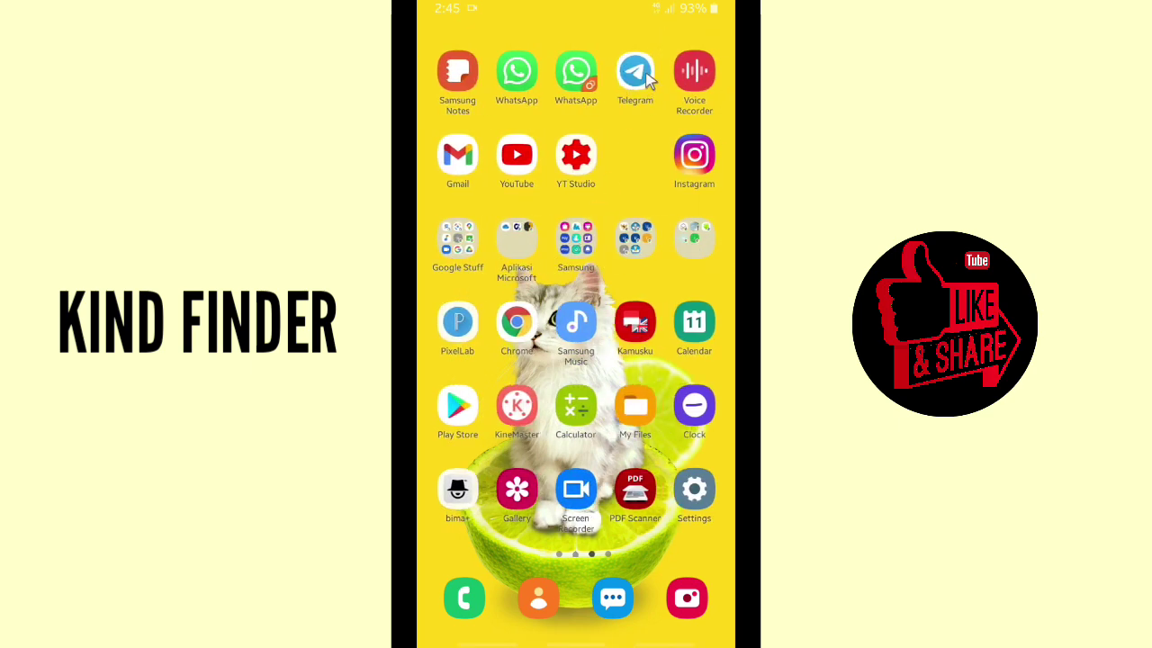
Step: Launch Telegram and find the Voice Changer bot chat through search
click(644, 77)
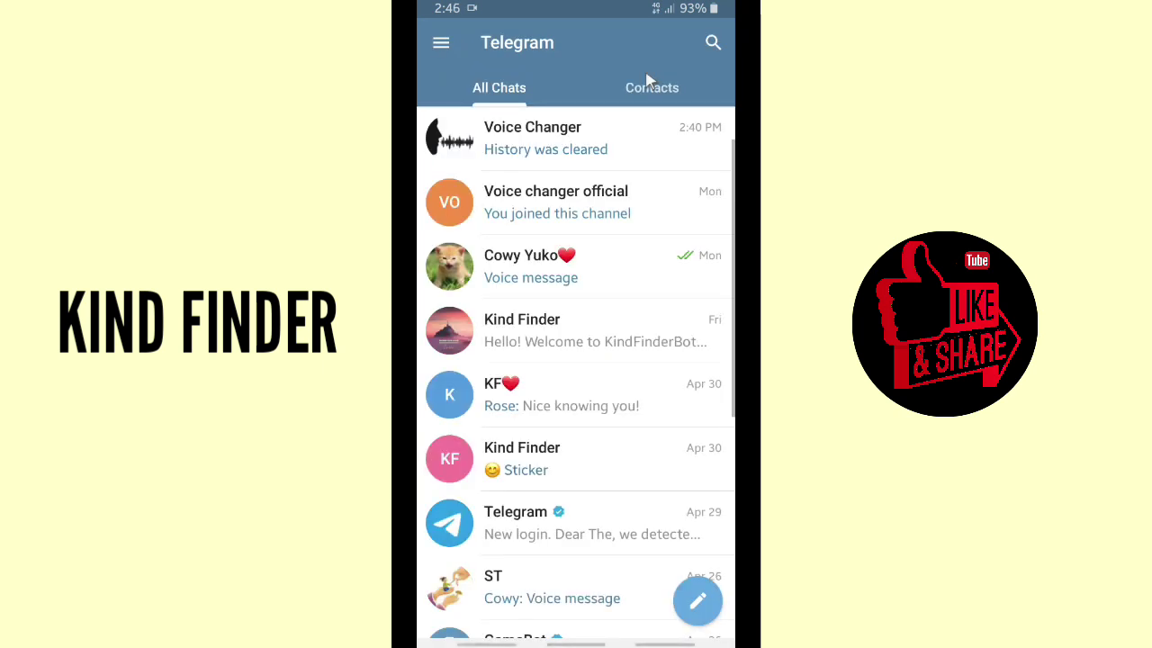
click(712, 43)
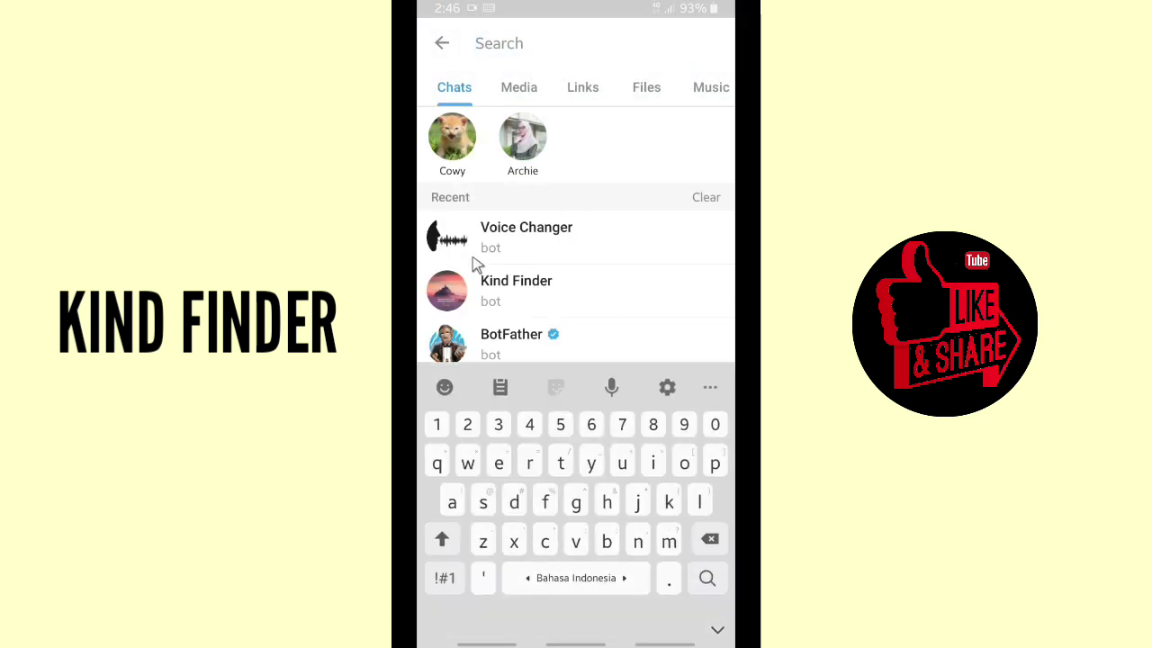
click(496, 240)
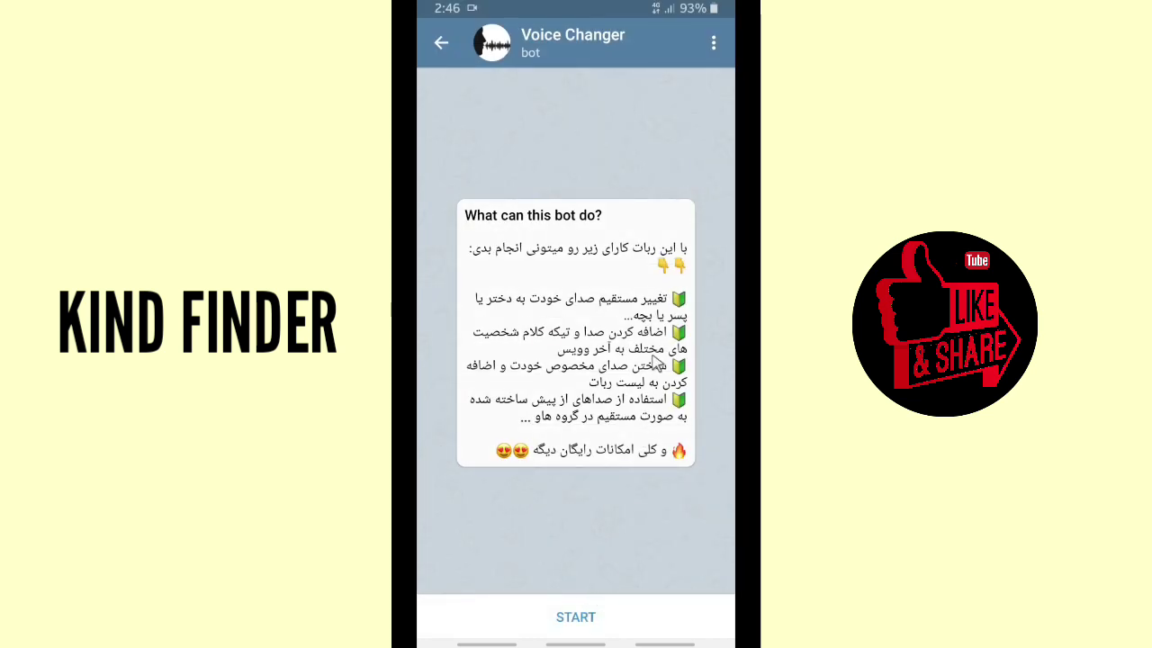
Step: Start the Voice Changer bot, pick 'Change my voice' and send a 3-second voice message
click(577, 618)
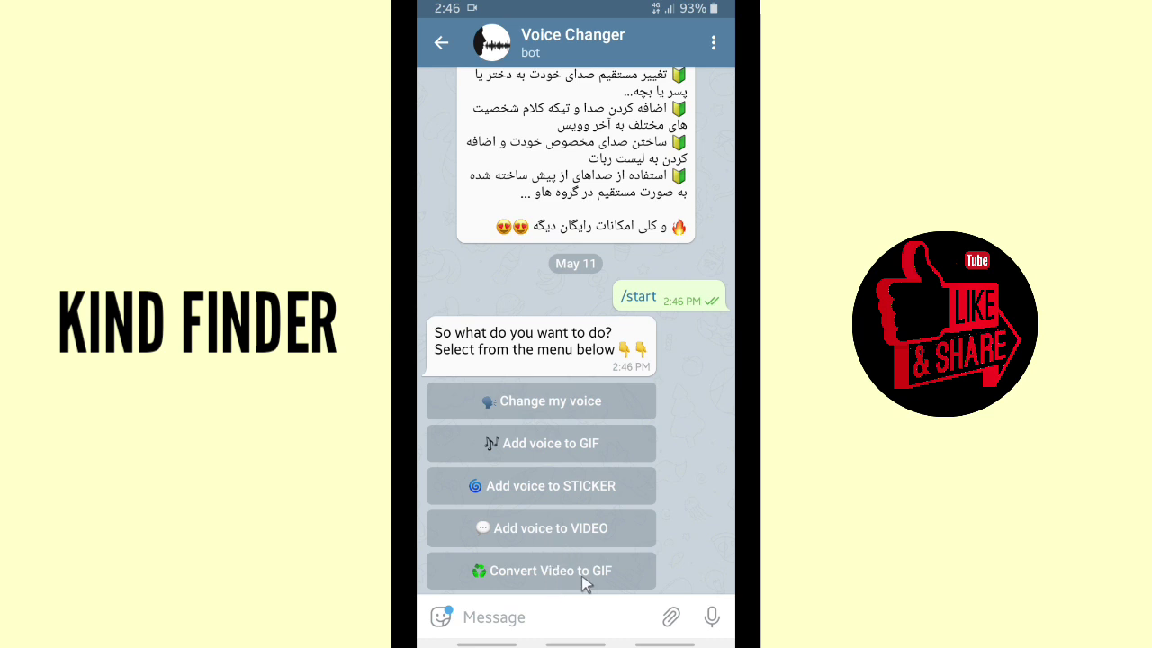
click(582, 397)
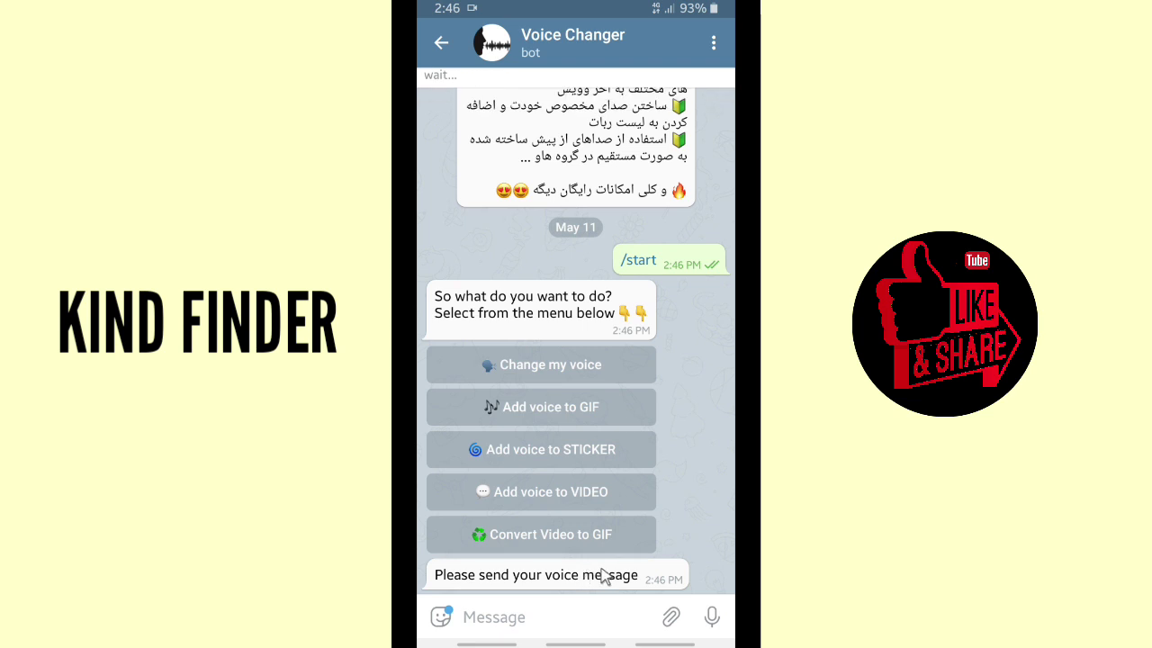
click(717, 624)
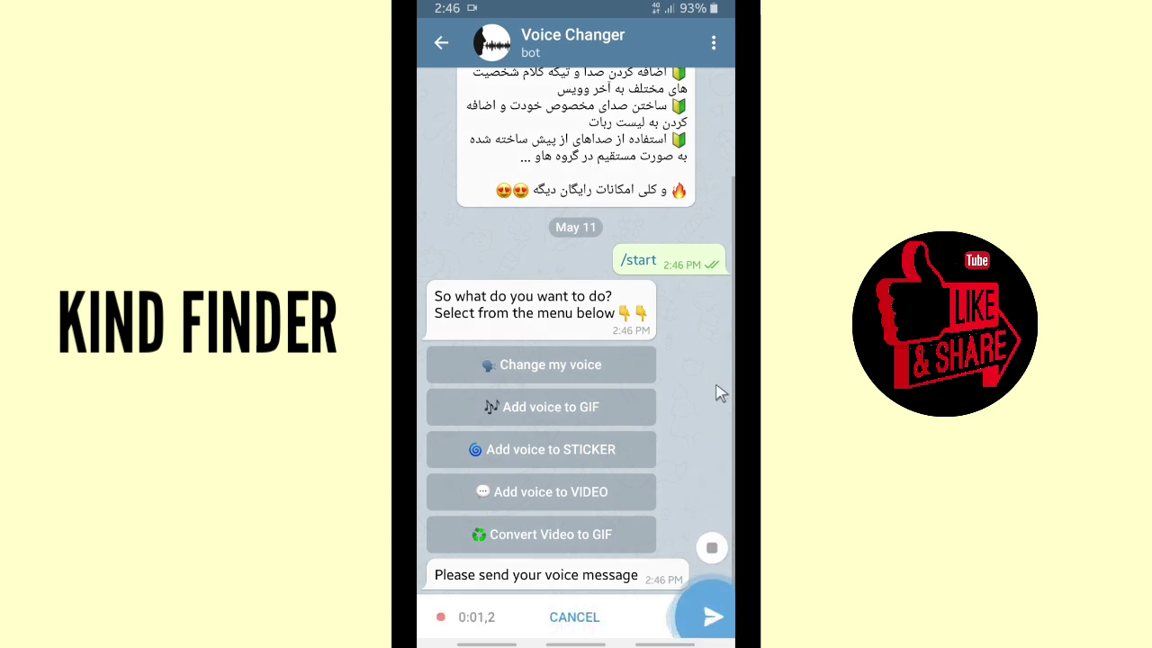
click(713, 619)
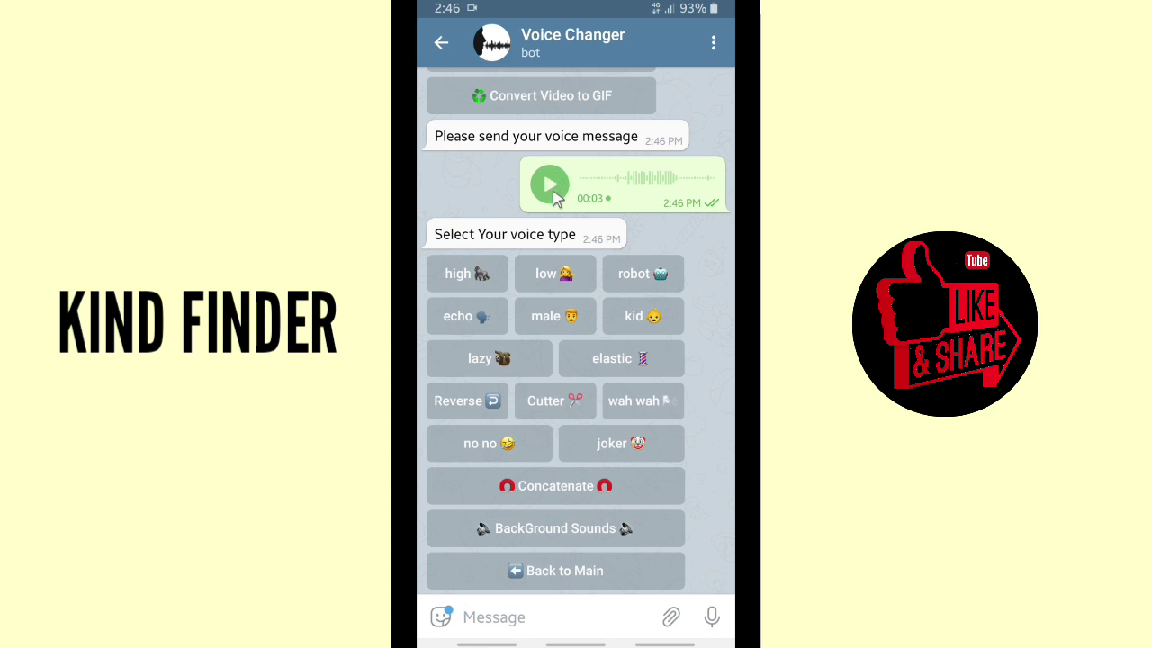
Step: Replay the recording, convert it to a kid voice and play the 2-second result louder
click(552, 192)
click(648, 316)
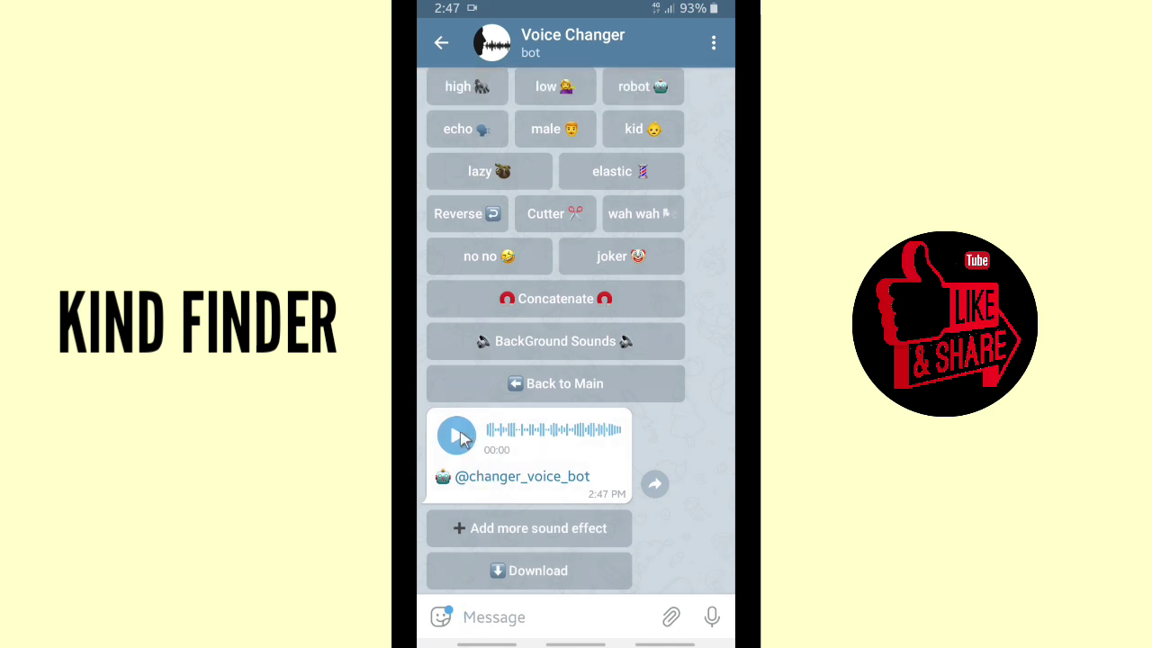
click(457, 436)
key(XF86AudioRaiseVolume)
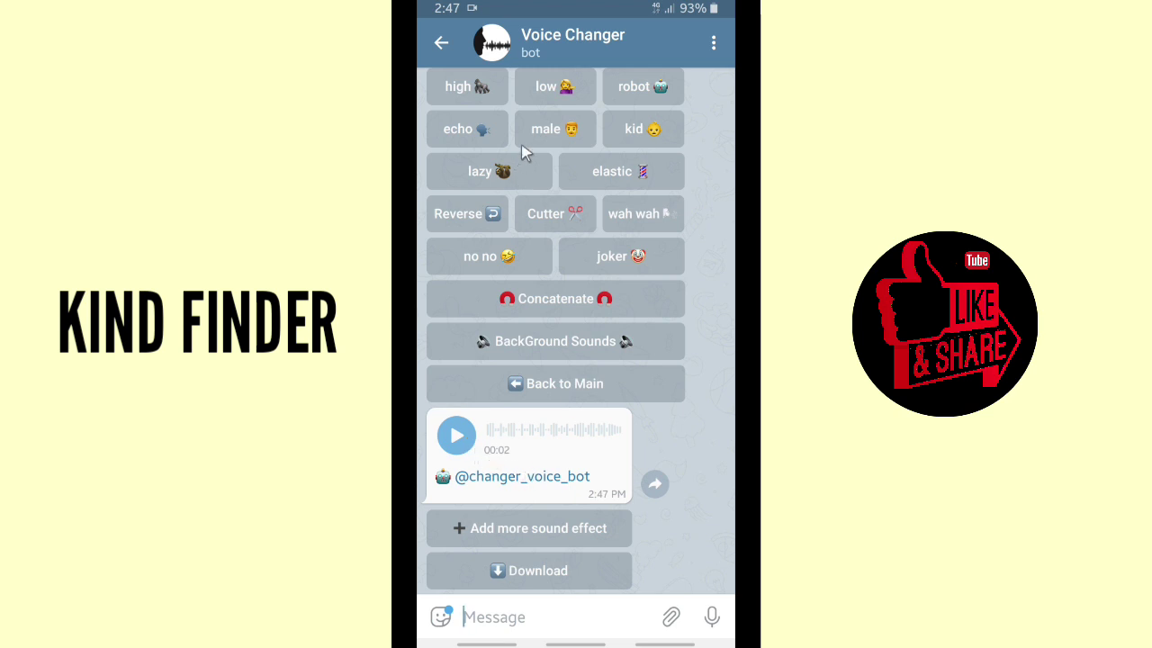
Step: Convert the recording to the echo voice and play the 4-second echo version
scroll(549, 150, up, 1)
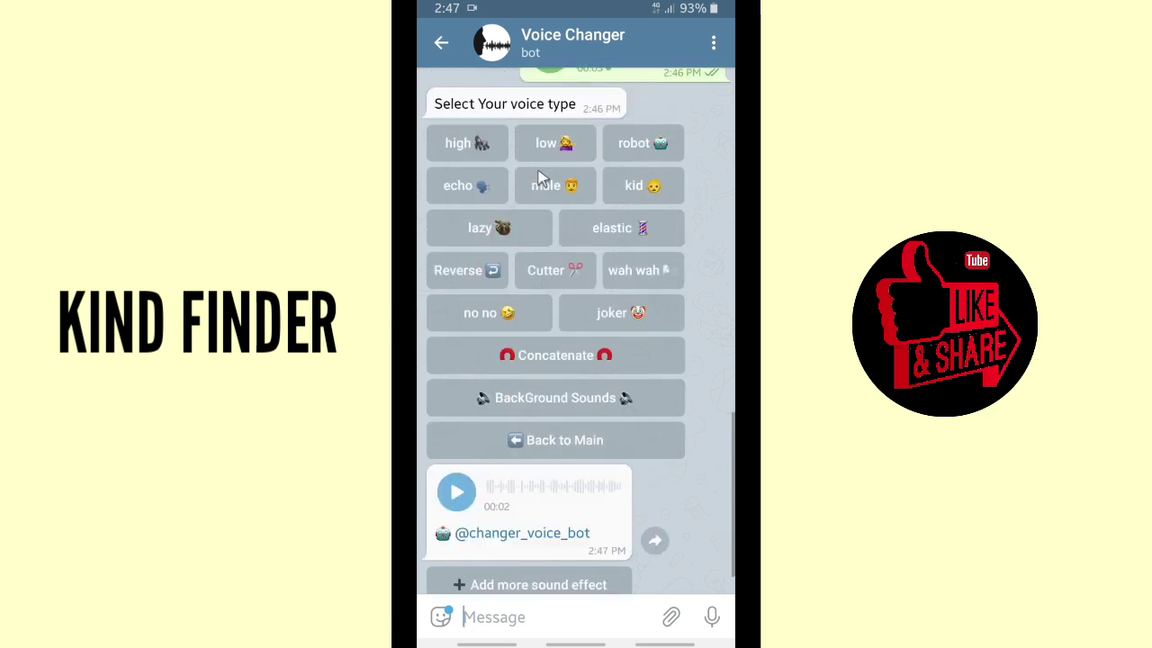
click(480, 186)
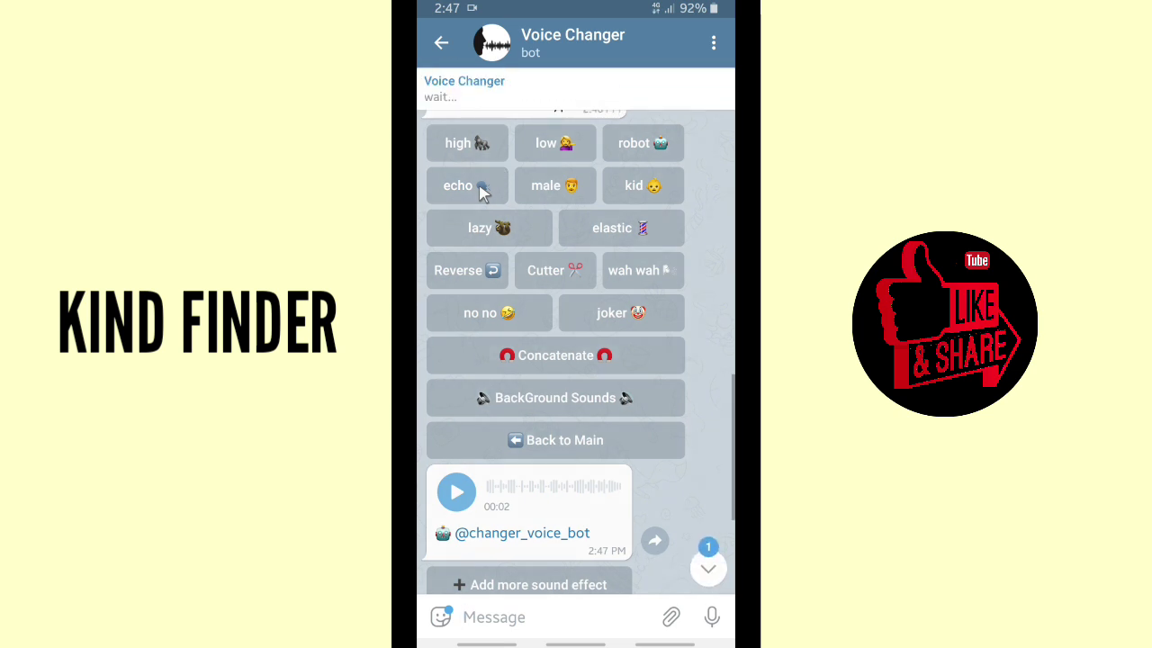
click(708, 569)
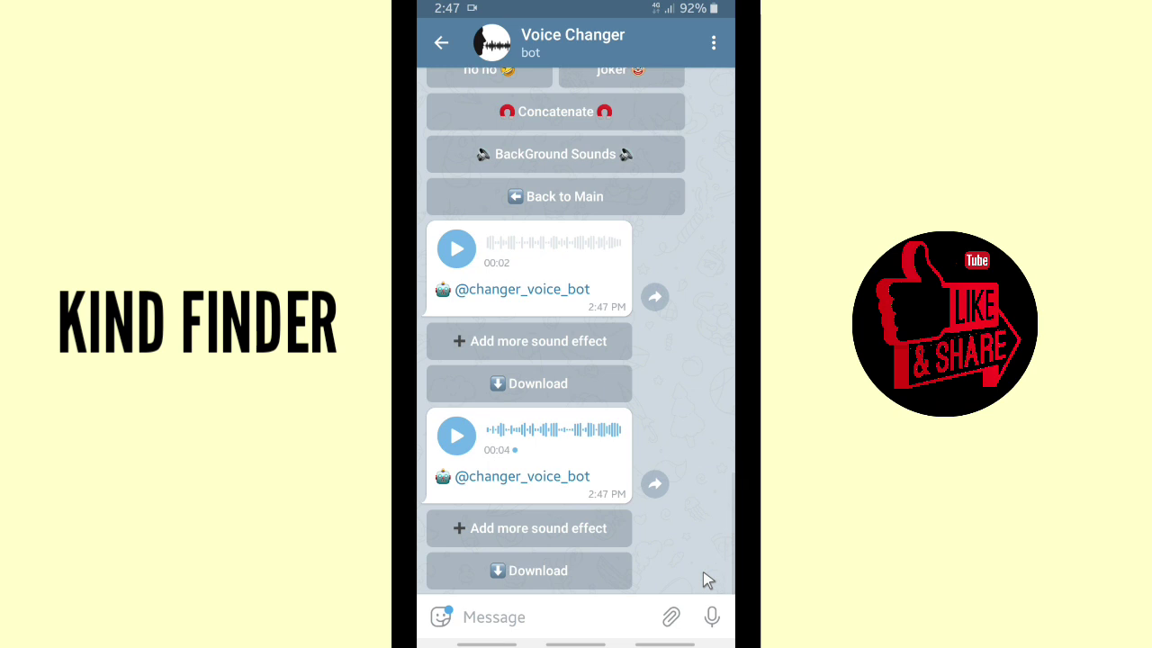
click(456, 438)
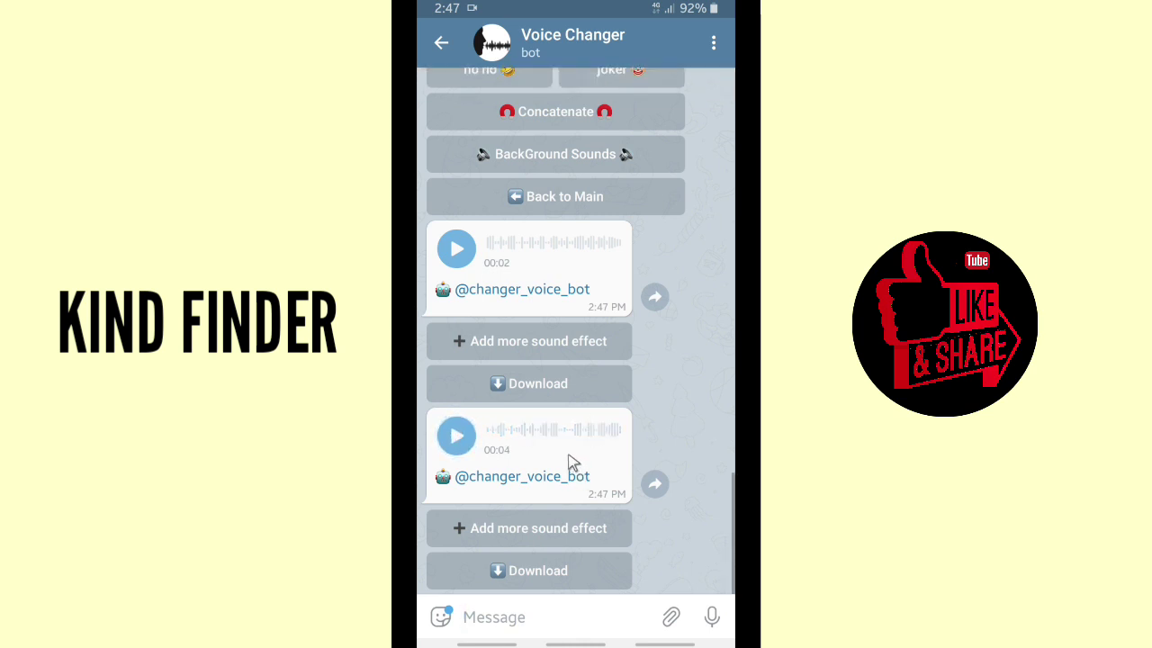
scroll(570, 457, up, 5)
scroll(579, 435, up, 3)
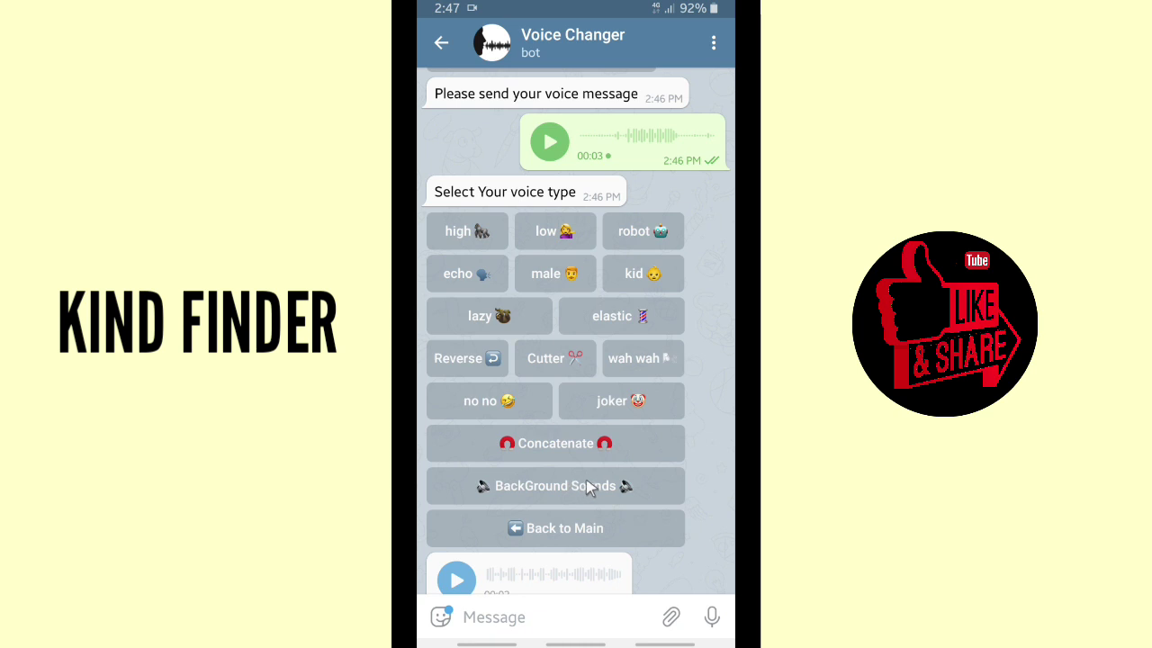
scroll(576, 485, down, 8)
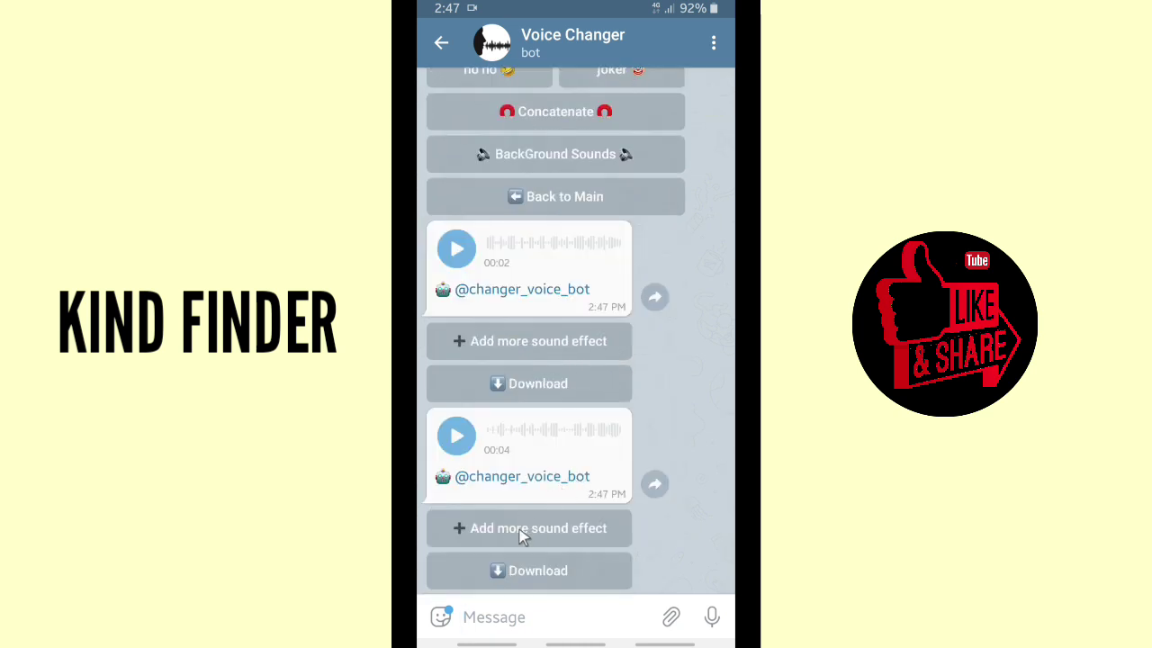
scroll(581, 514, up, 20)
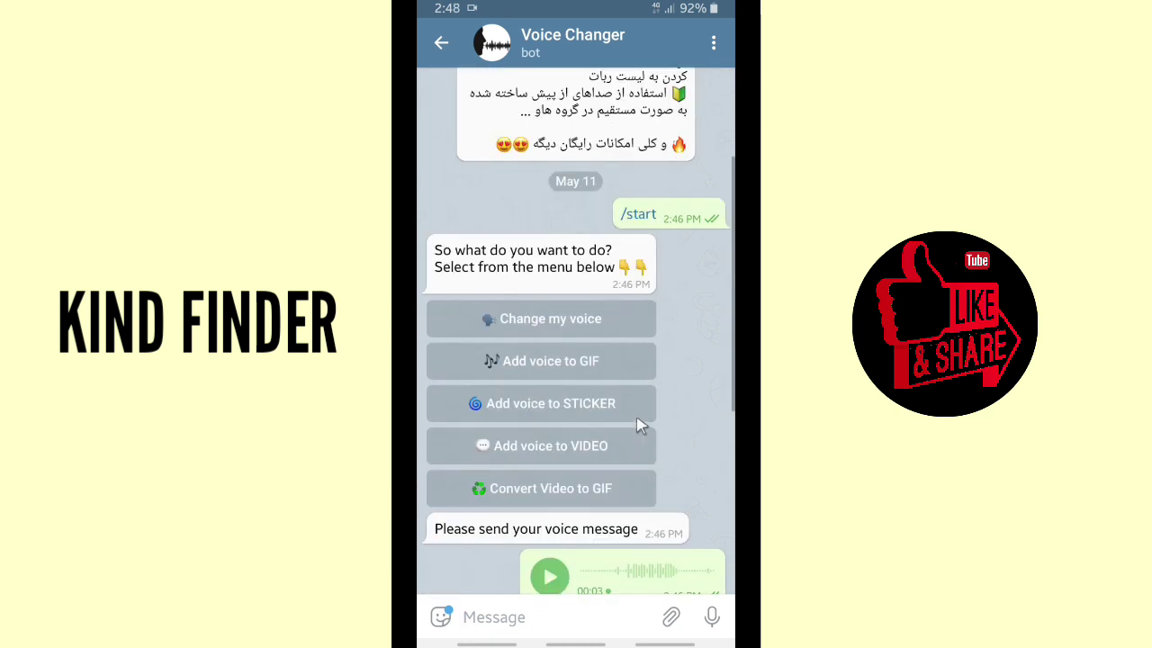
Step: Forward the original 3-second voice message back to Voice Changer and show its BackGround Sounds songs
scroll(584, 423, down, 7)
click(531, 349)
click(663, 43)
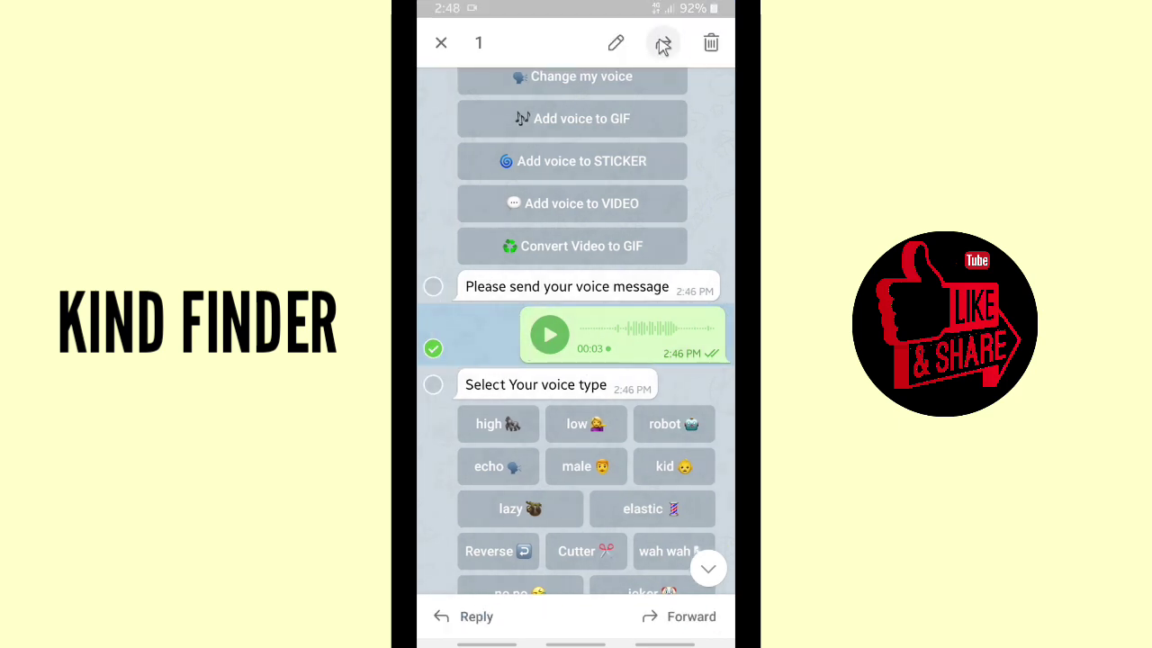
click(556, 171)
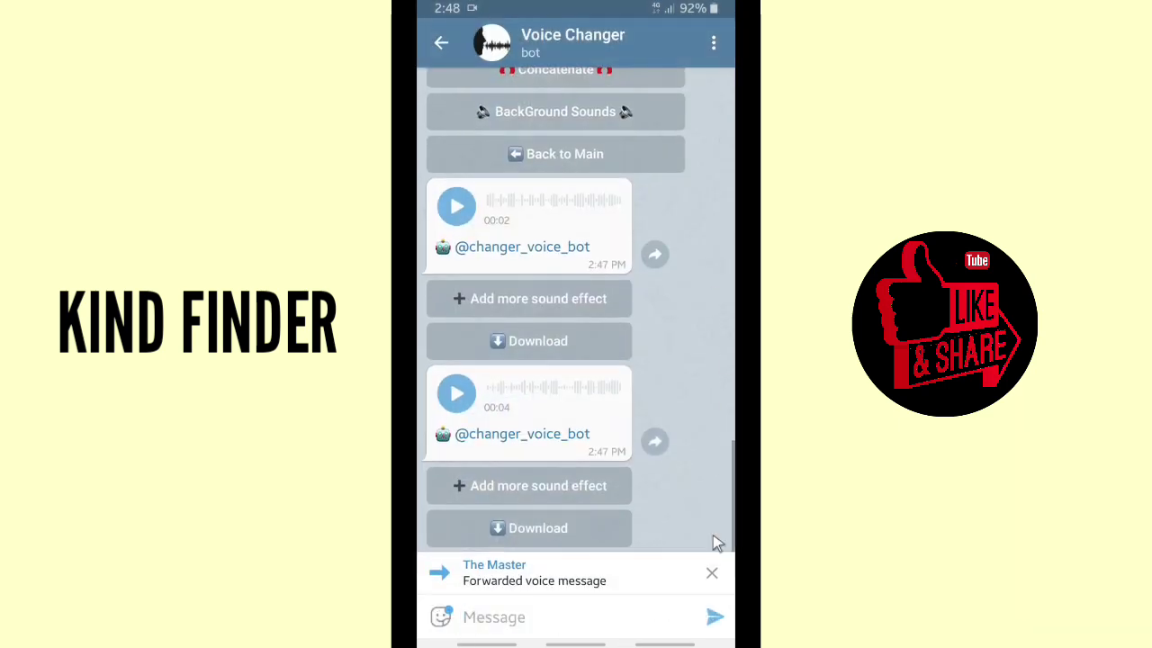
click(715, 618)
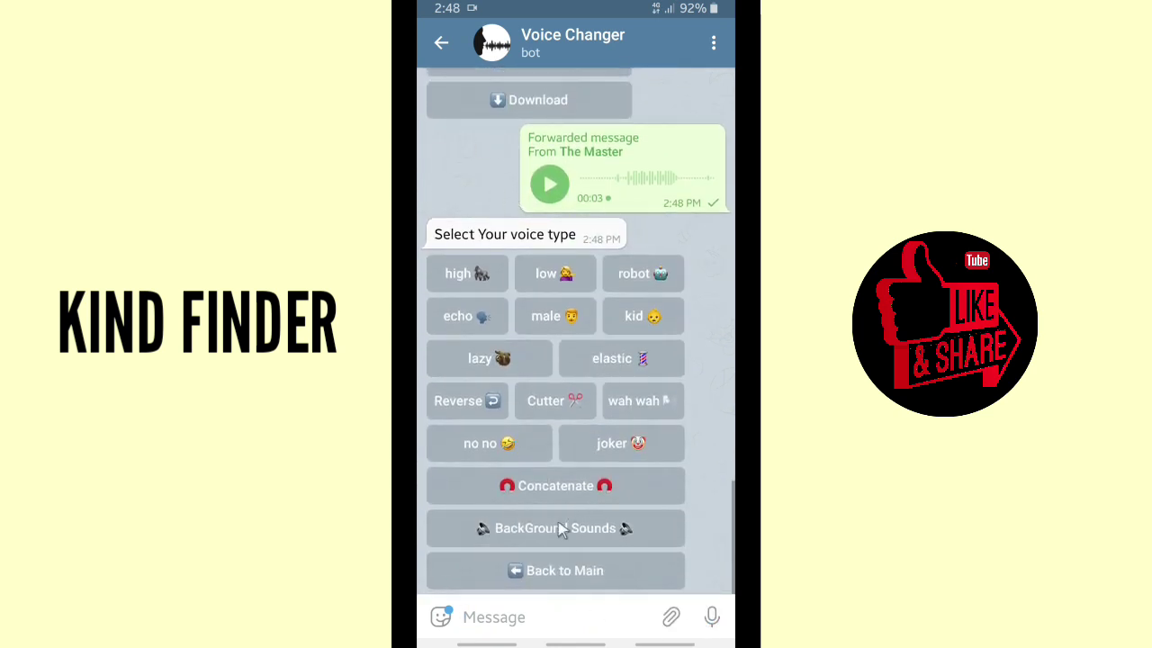
click(558, 533)
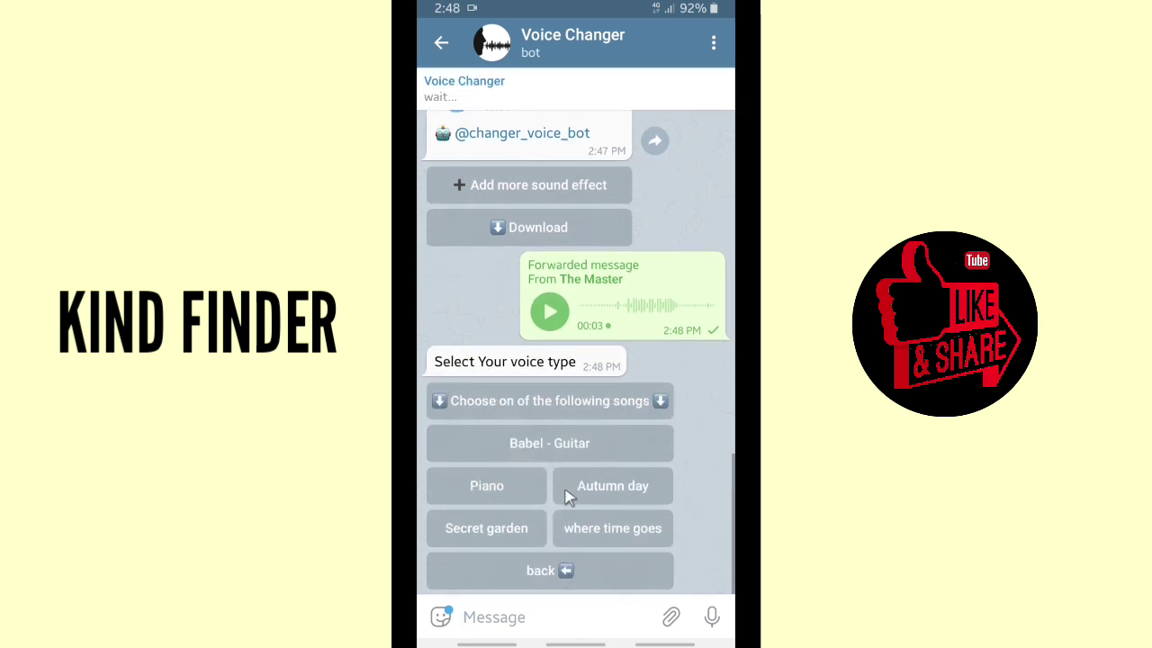
Step: Add a light-music background song, play the result, then return to the nature sound choices
click(517, 526)
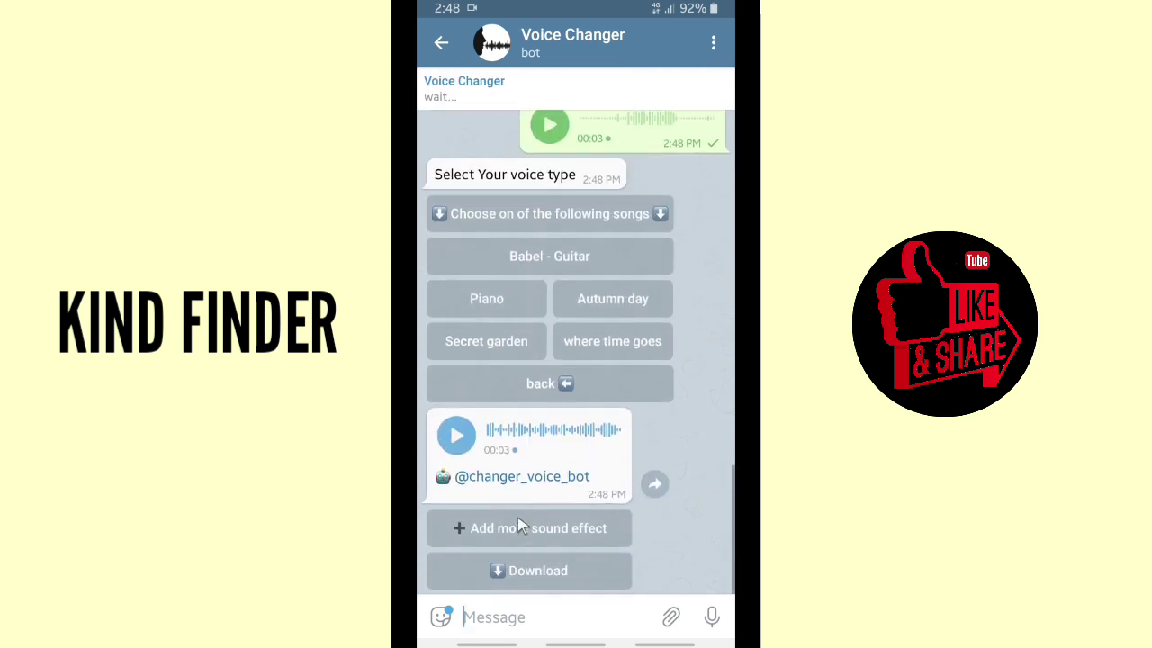
click(457, 435)
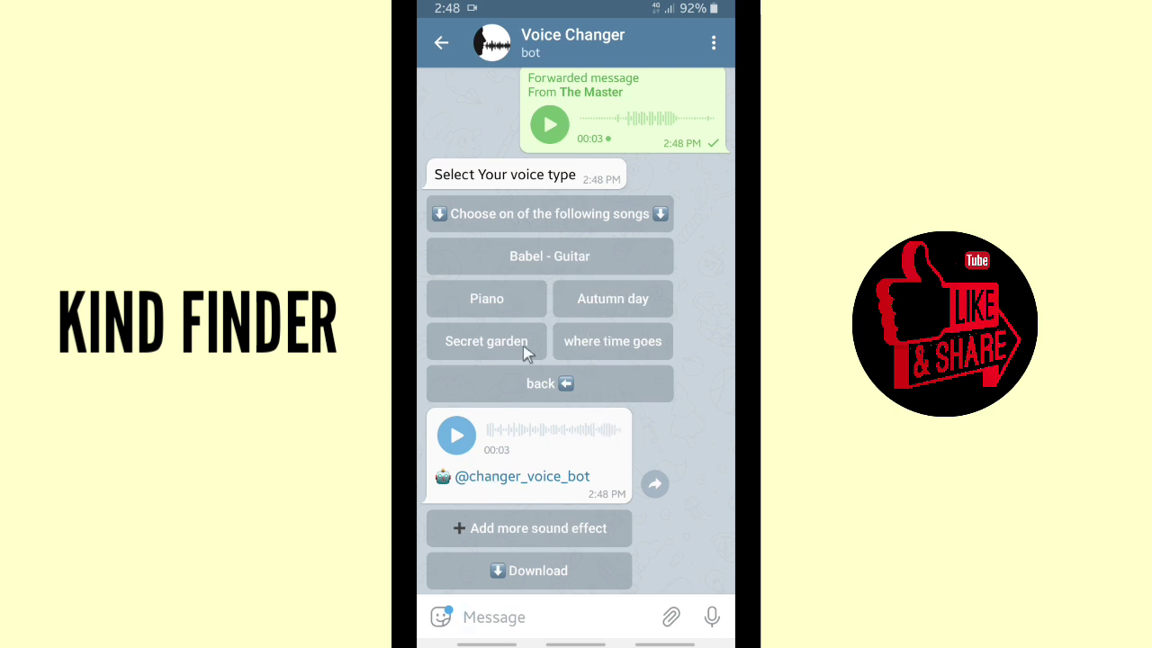
click(553, 384)
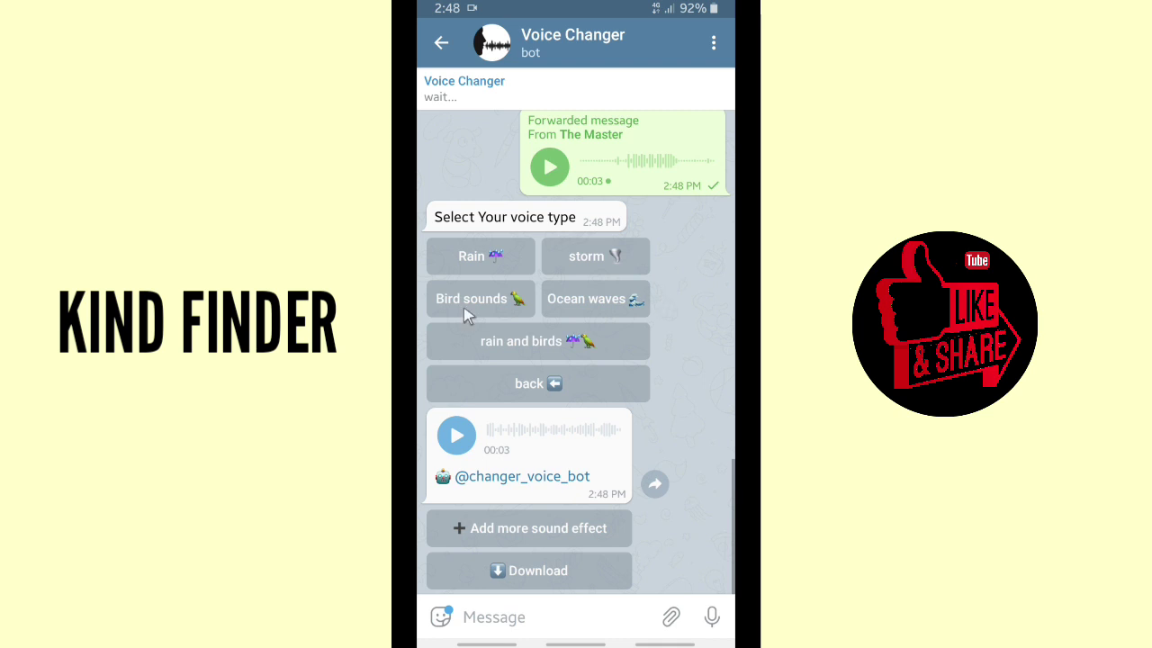
Step: Forward the voice message to the Voice Changer bot once more
click(613, 158)
click(668, 41)
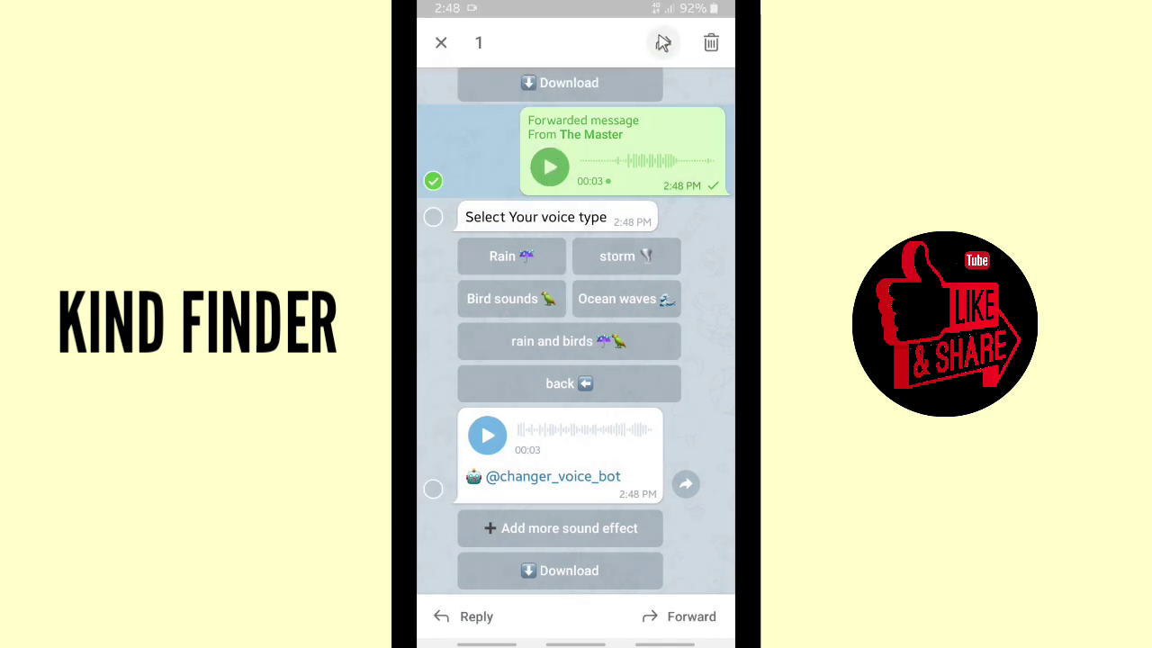
click(586, 155)
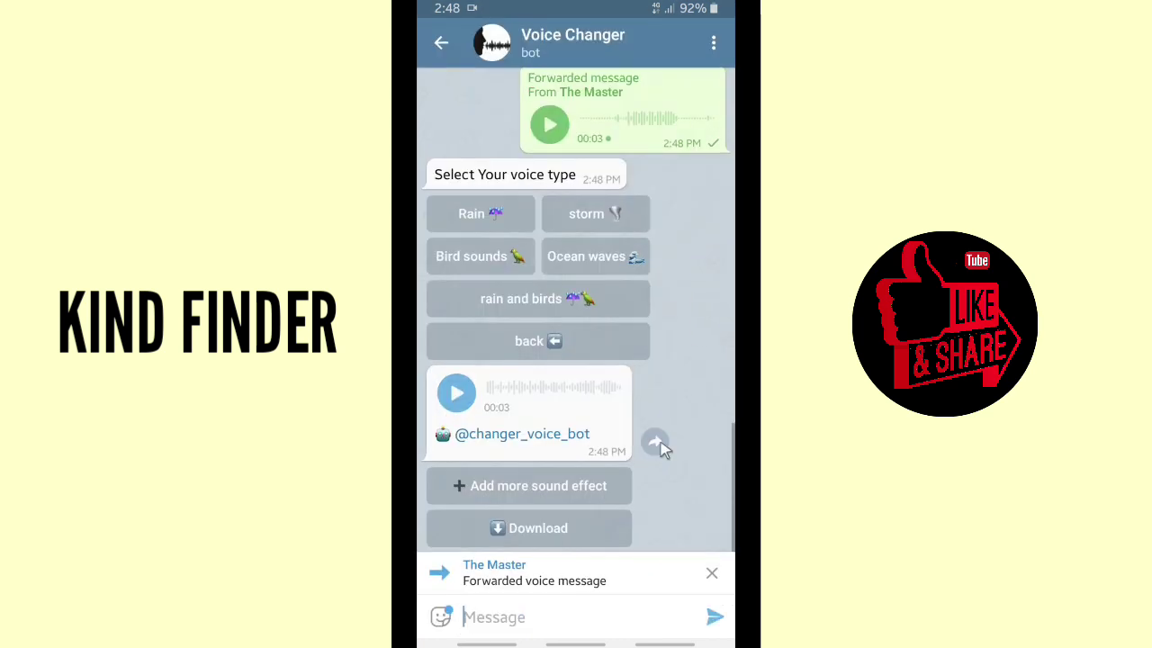
click(713, 617)
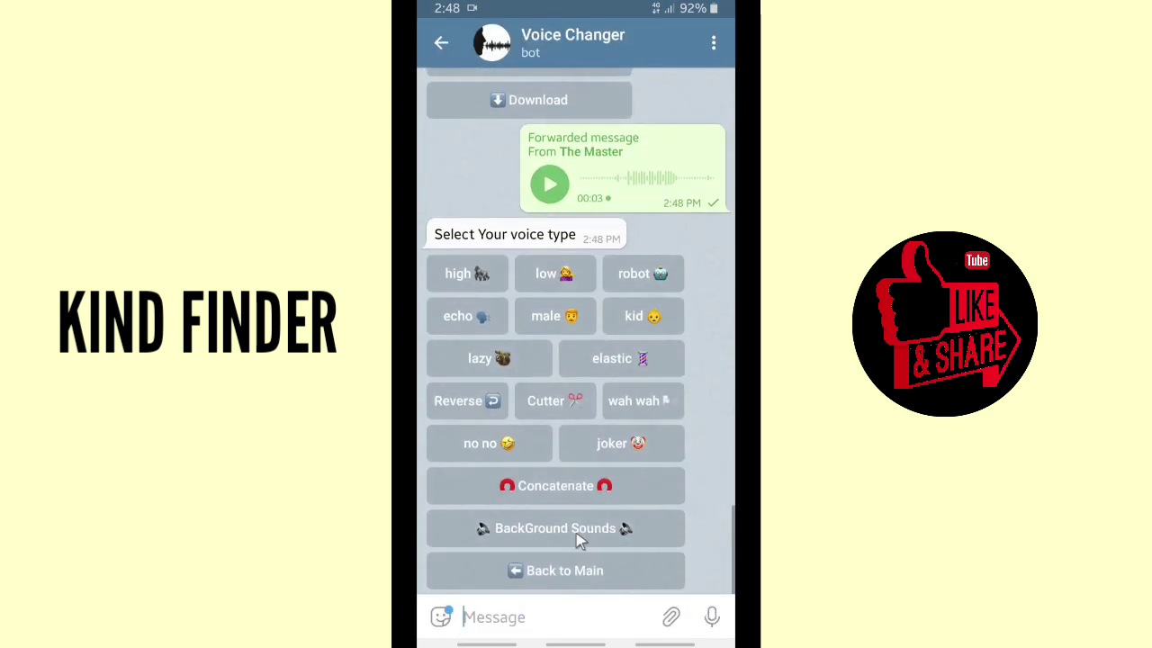
Step: Choose the nature background sound Ocean waves for the voice message
click(576, 531)
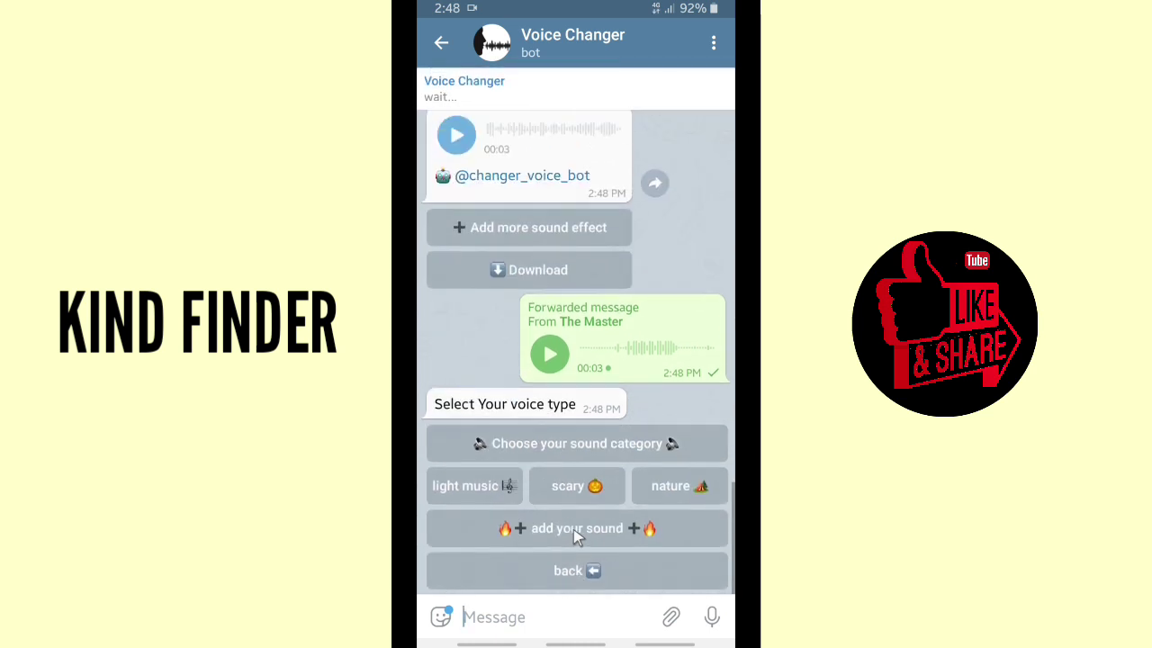
click(679, 486)
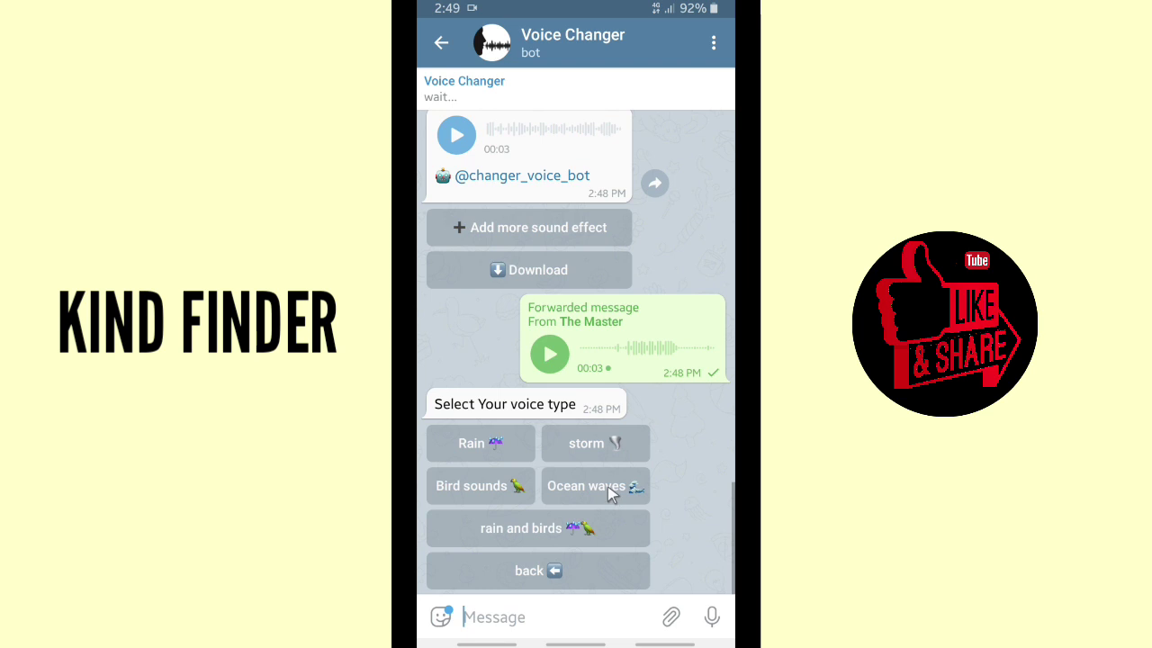
click(591, 488)
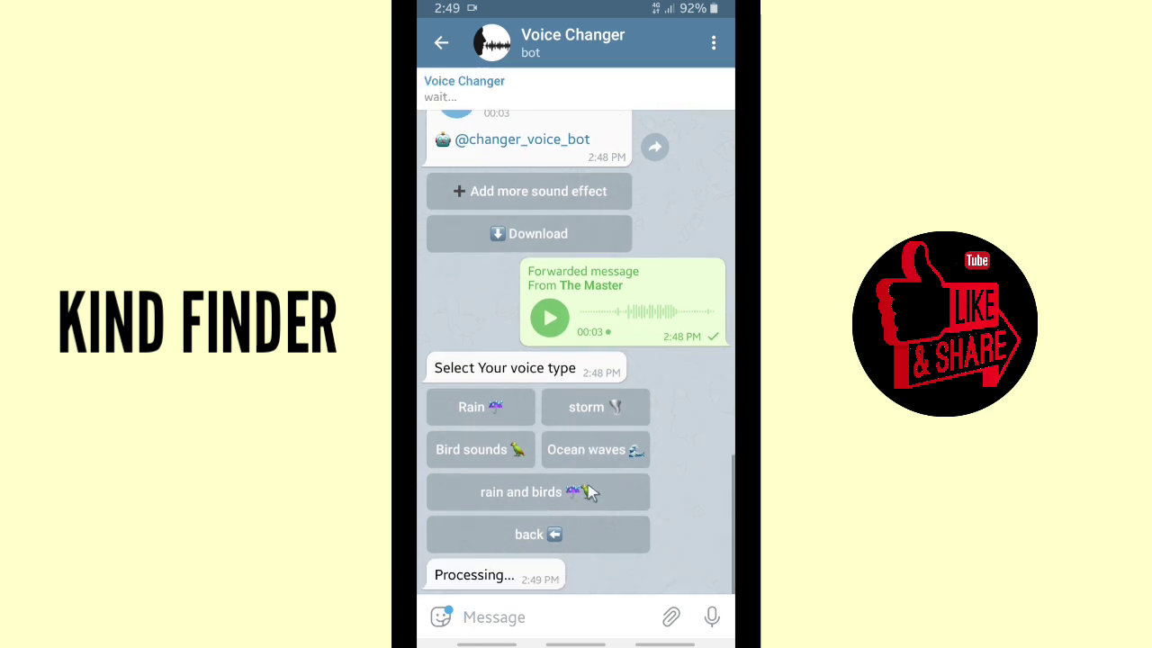